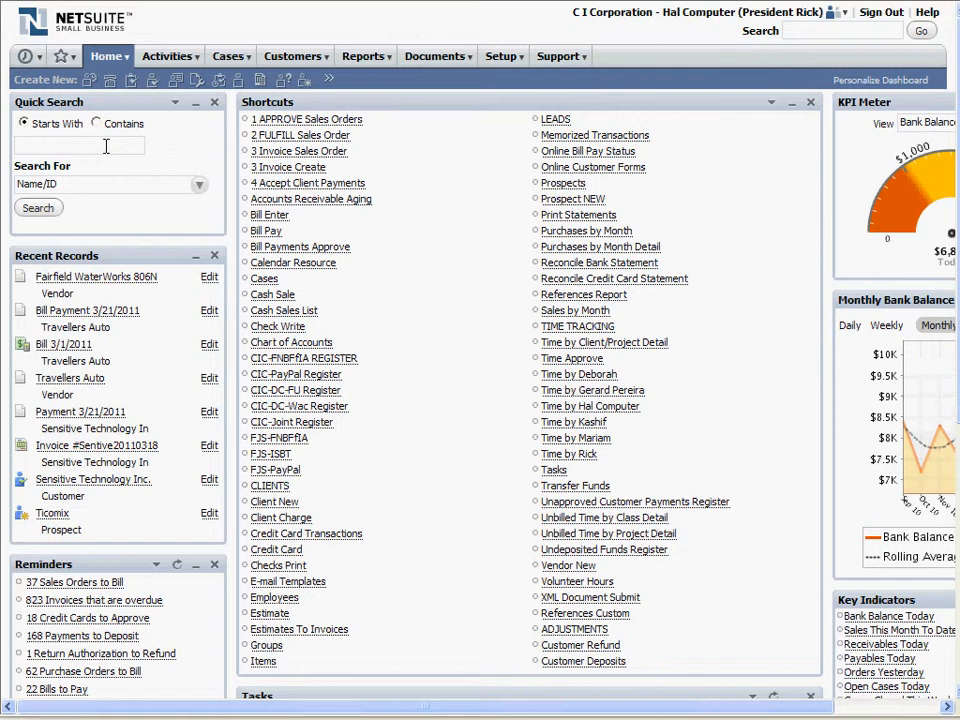
- Review the vendor bills open for payment in Bill Payments, and return to the dashboard
{"action": "left_click", "coordinate": [267, 231]}
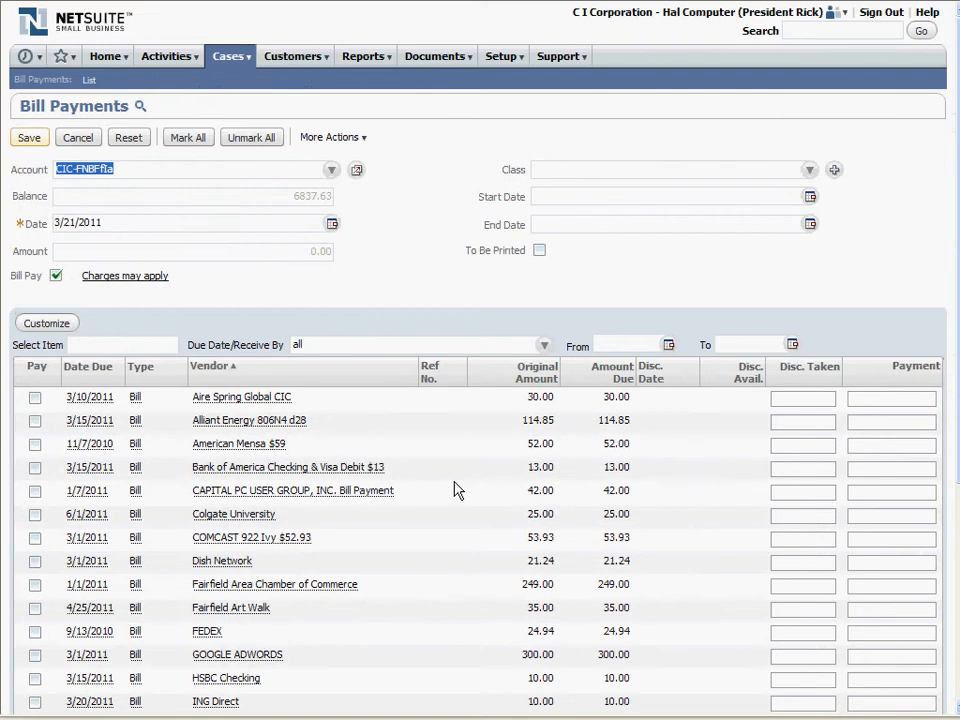
{"action": "scroll", "coordinate": [454, 489], "scroll_direction": "down", "scroll_amount": 3}
{"action": "scroll", "coordinate": [454, 489], "scroll_direction": "up", "scroll_amount": 3}
{"action": "mouse_move", "coordinate": [105, 60]}
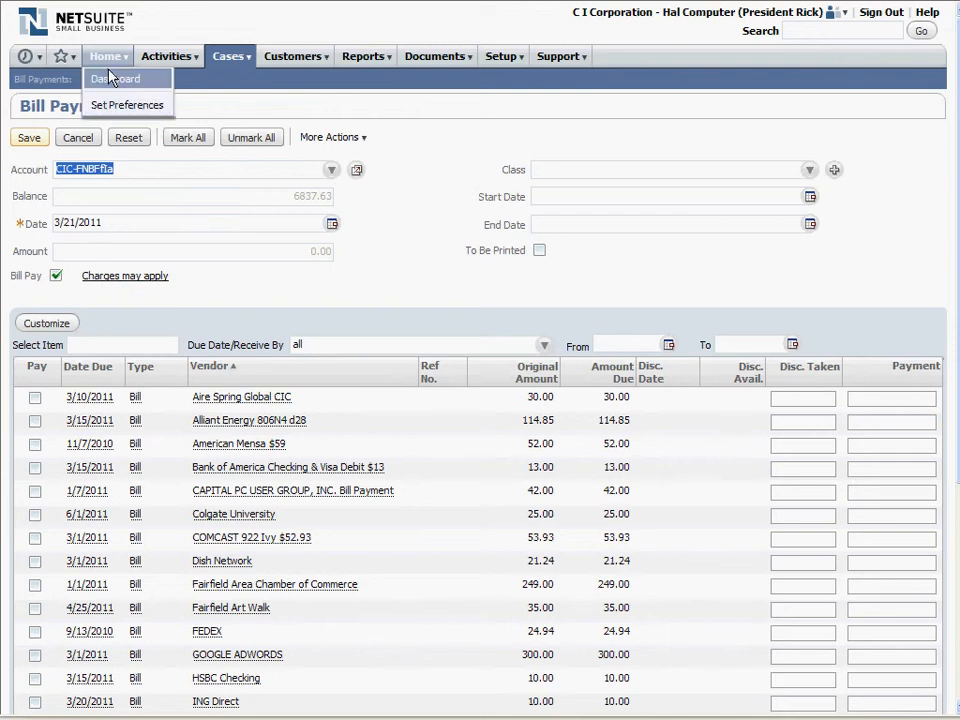
{"action": "left_click", "coordinate": [105, 62]}
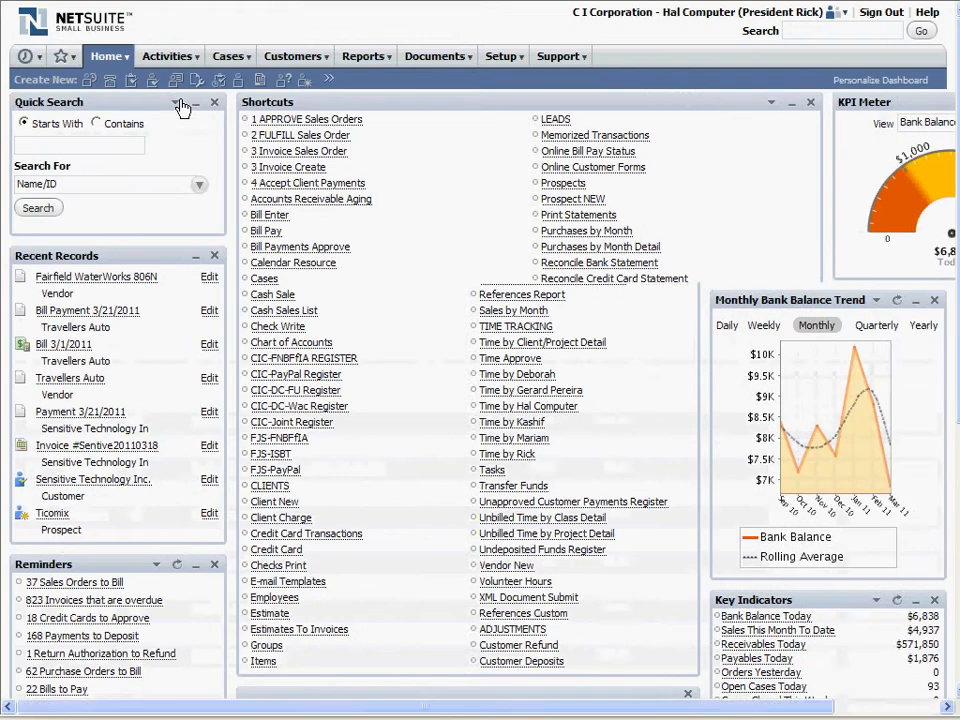
- Search for names containing "water" and view the vendor record Fairfield WaterWorks 806N4
{"action": "left_click", "coordinate": [97, 124]}
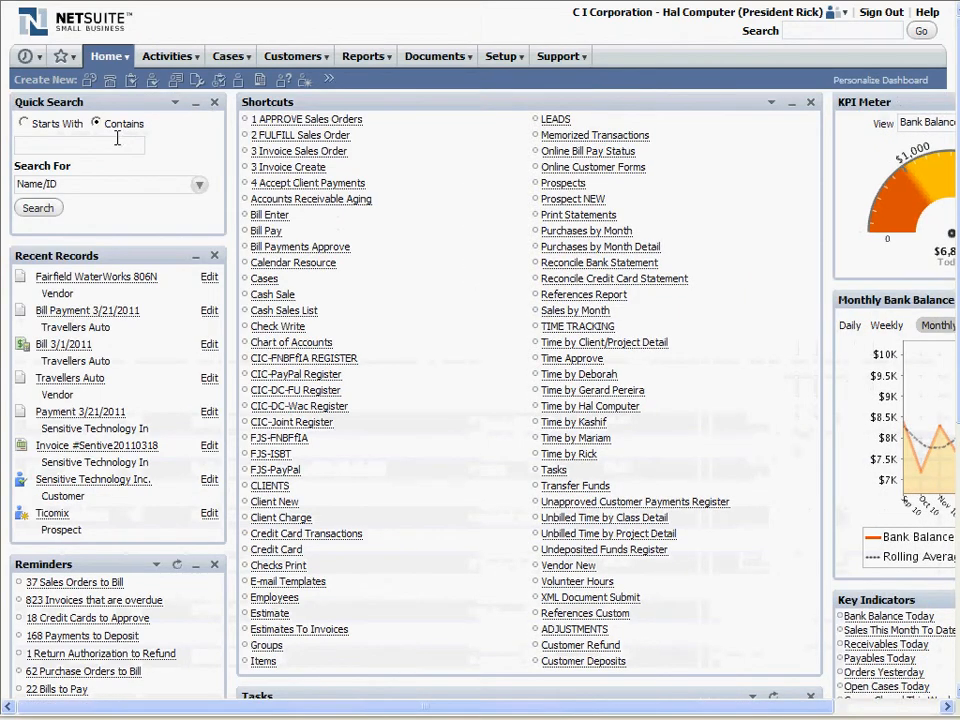
{"action": "left_click", "coordinate": [116, 142]}
{"action": "type", "text": "water"}
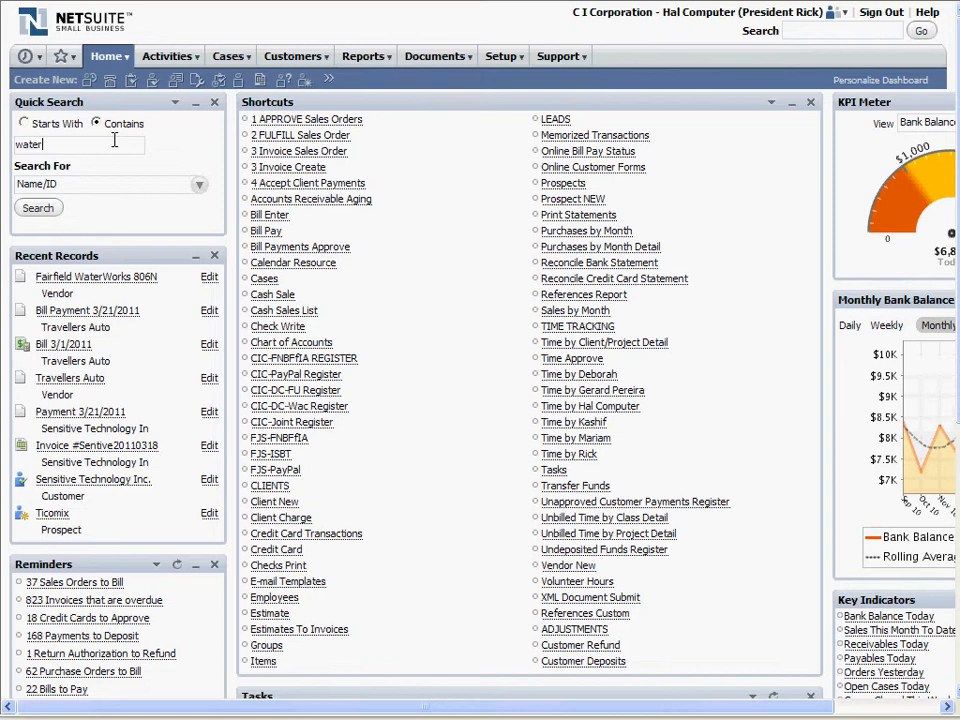
{"action": "key", "text": "Return"}
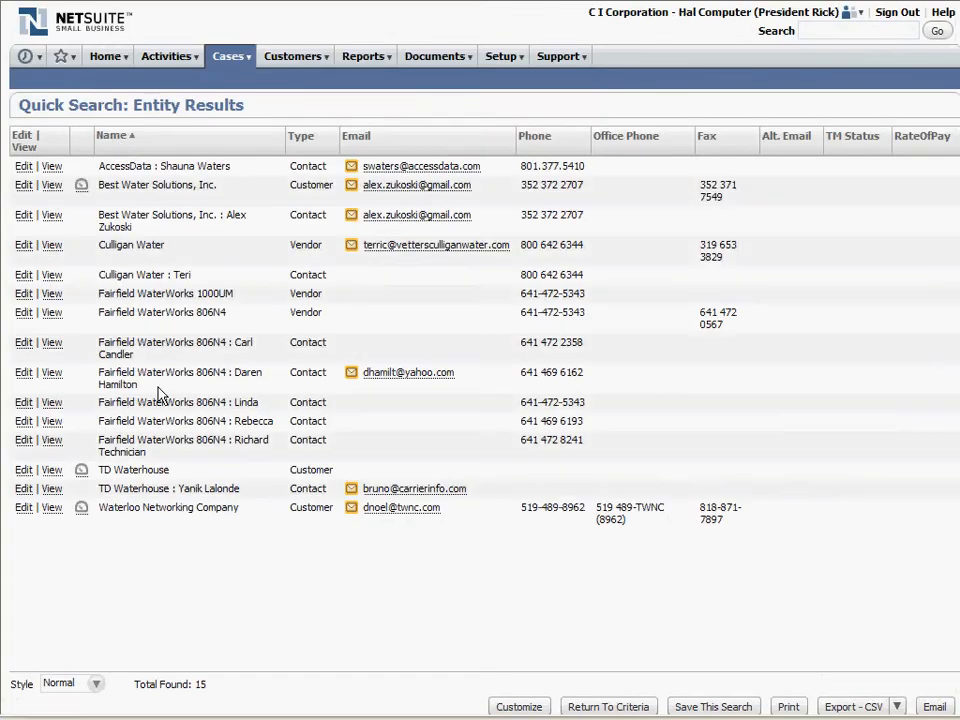
{"action": "left_click", "coordinate": [53, 315]}
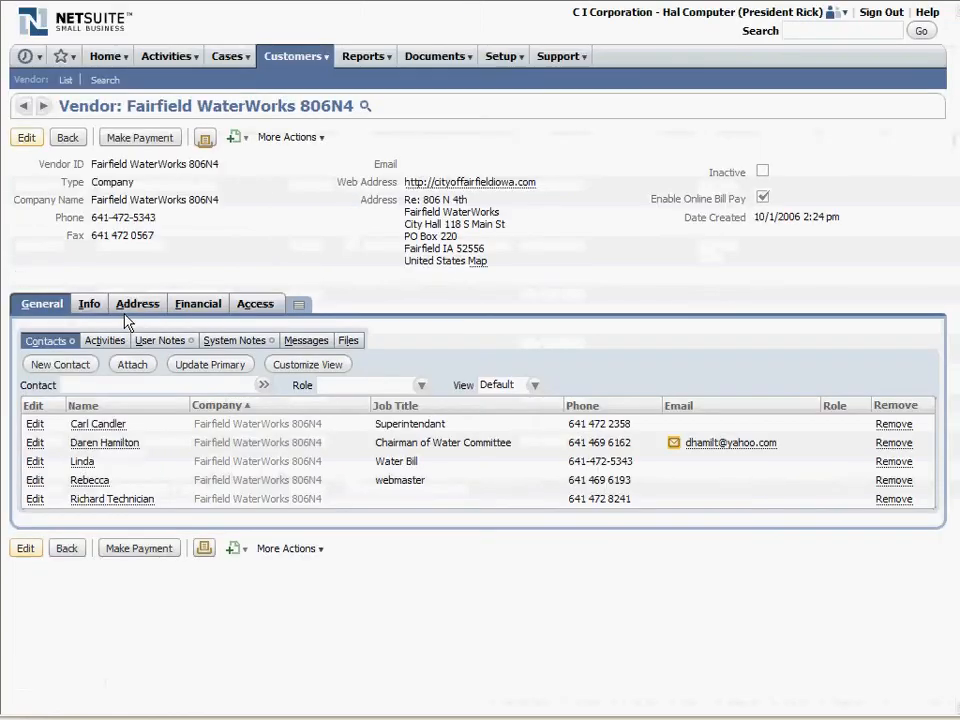
- Open the vendor's bill dated 3/10/2011 for editing and memorize it, accepting the edit despite the applied payments
{"action": "left_click", "coordinate": [200, 309]}
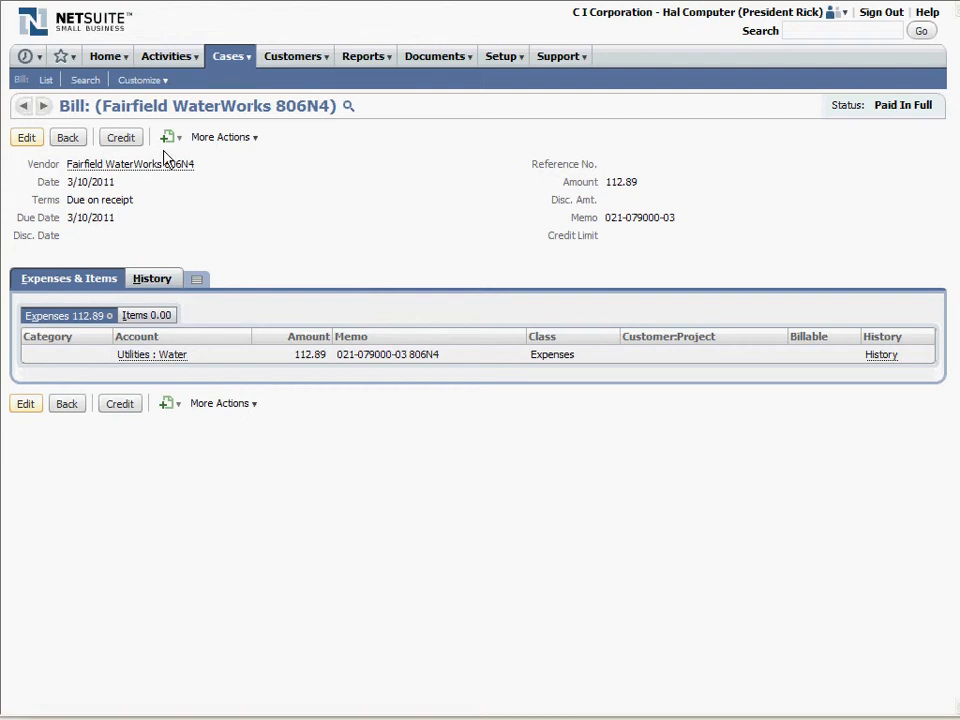
{"action": "mouse_move", "coordinate": [250, 143]}
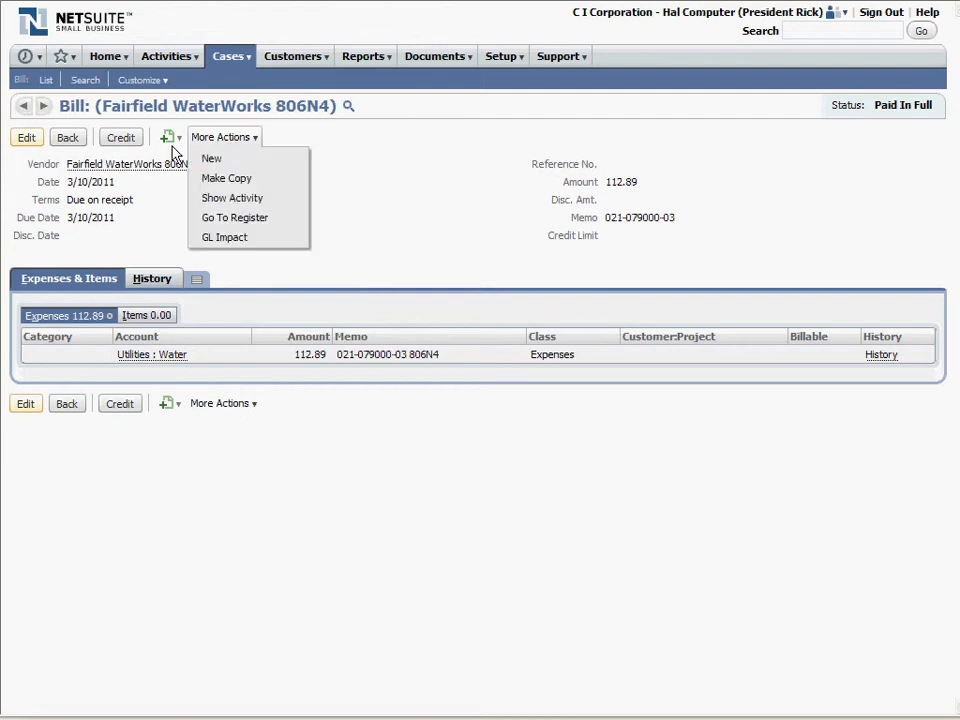
{"action": "left_click", "coordinate": [25, 140]}
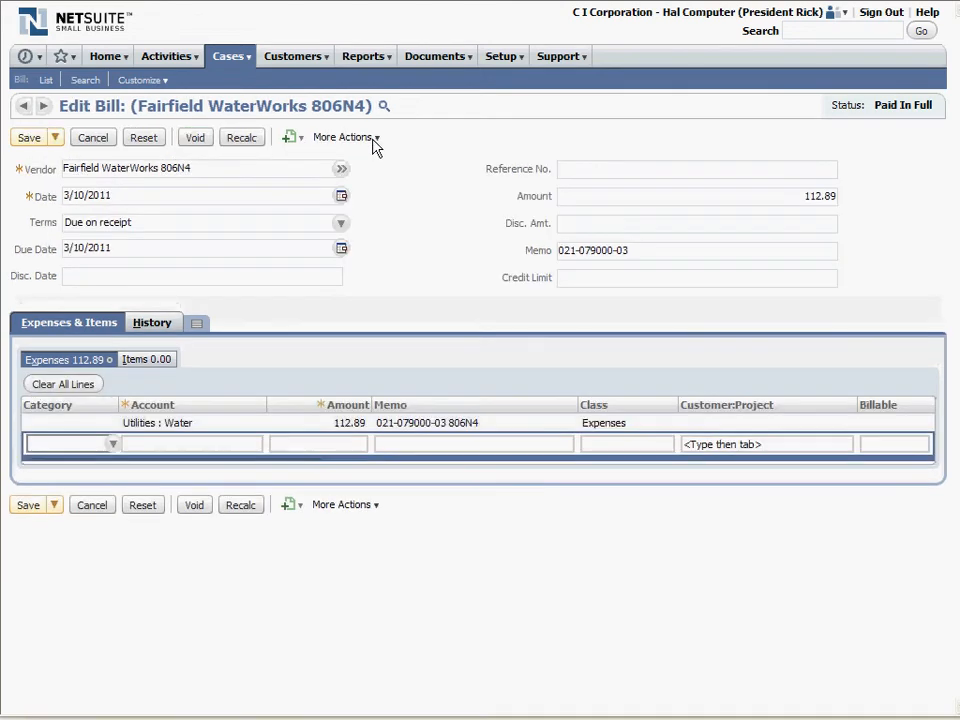
{"action": "mouse_move", "coordinate": [376, 147]}
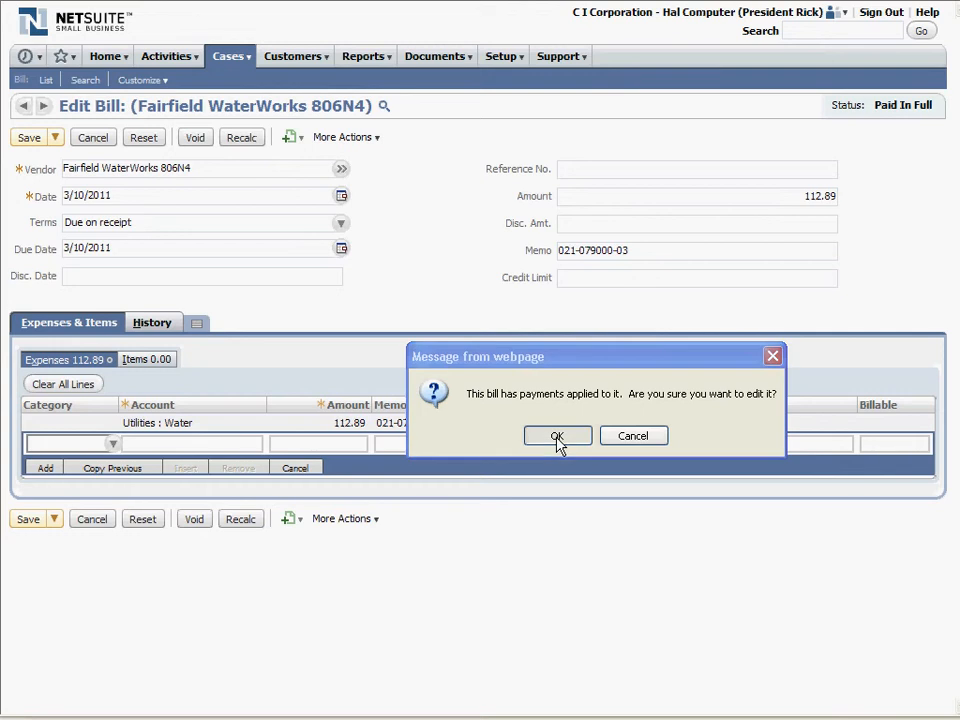
{"action": "left_click", "coordinate": [557, 437]}
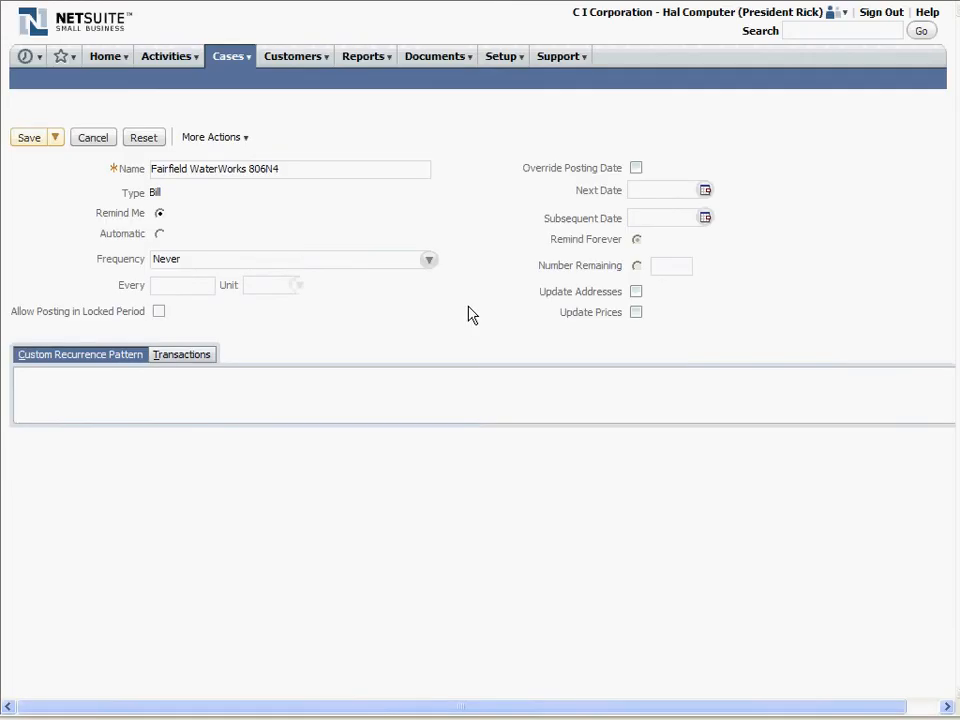
- Make the memorized transaction automatic with a Monthly frequency
{"action": "left_click", "coordinate": [161, 235]}
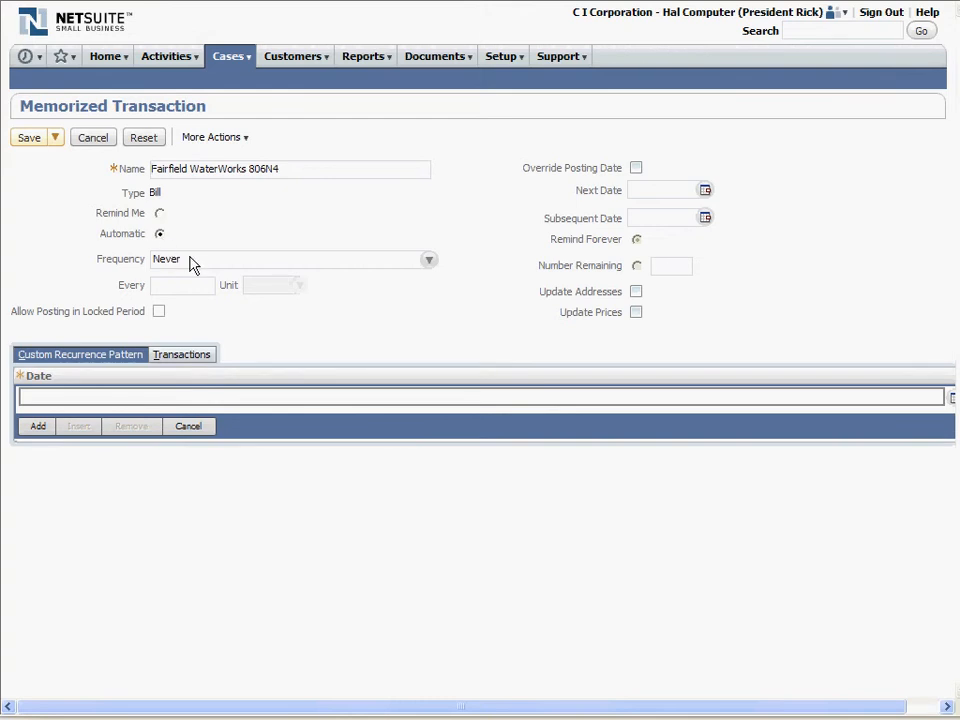
{"action": "left_click", "coordinate": [193, 262]}
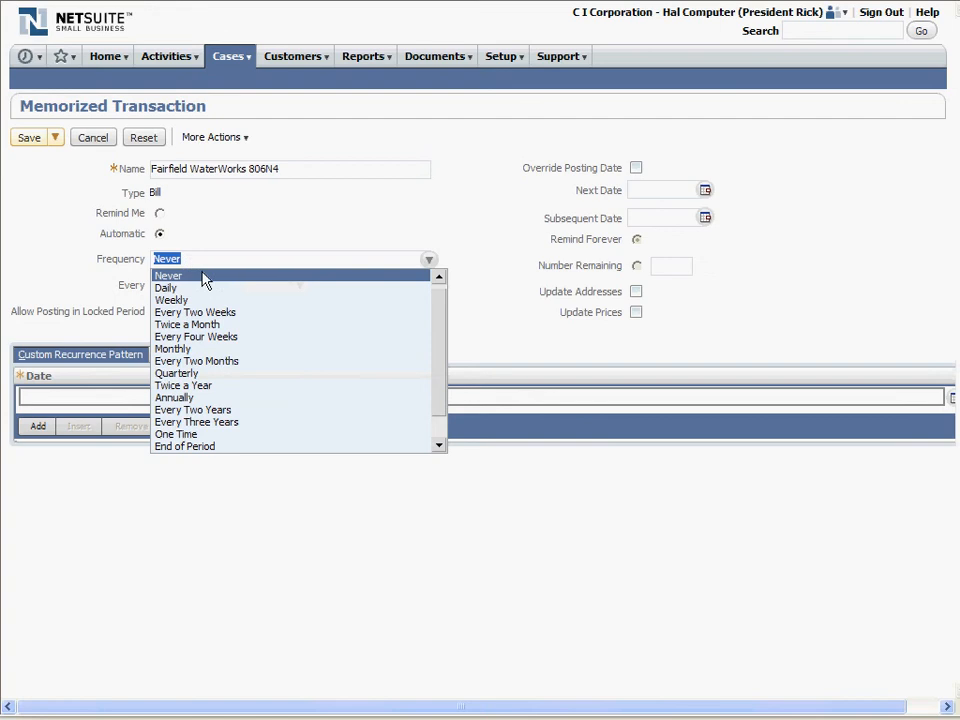
{"action": "left_click", "coordinate": [220, 352]}
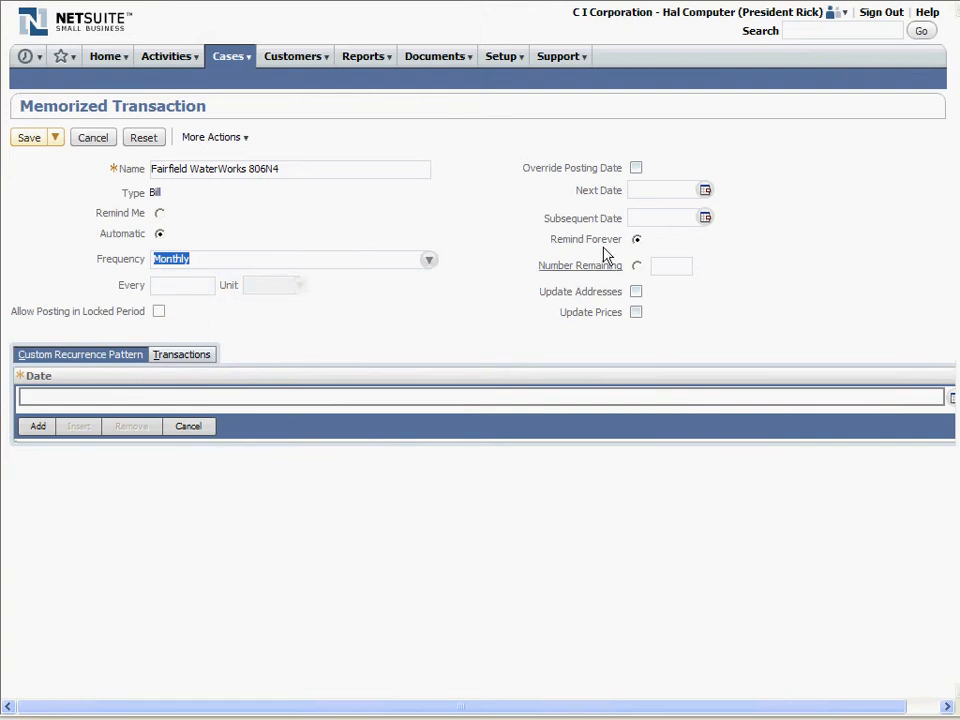
- Set the memorized transaction's next date to 4/1/2011
{"action": "left_click", "coordinate": [647, 190]}
{"action": "type", "text": "4/1"}
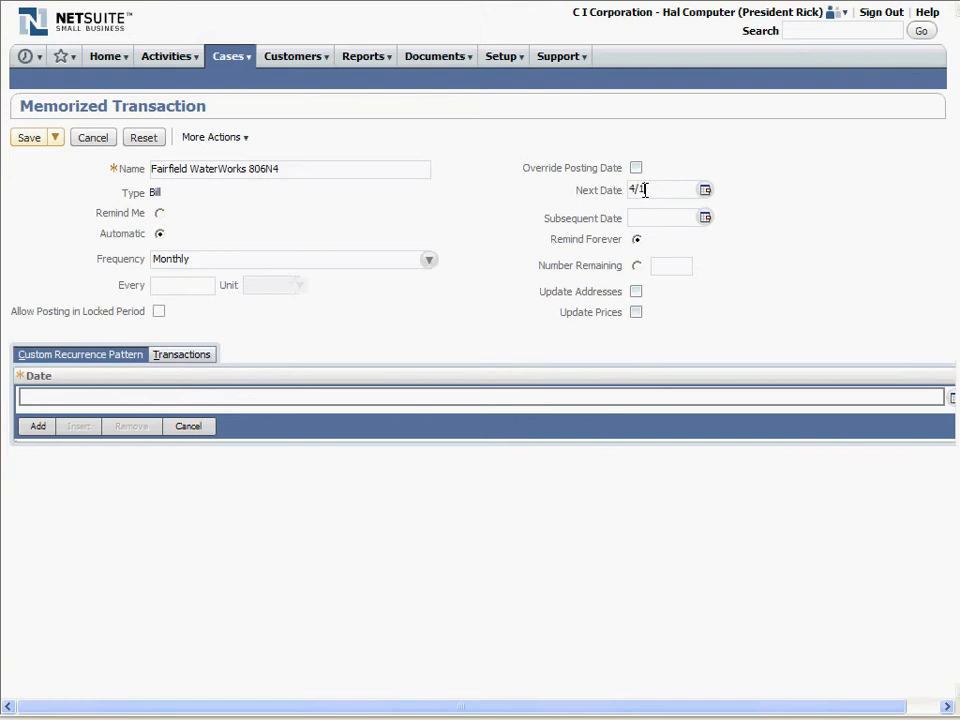
{"action": "type", "text": "/2010"}
{"action": "key", "text": "BackSpace"}
{"action": "type", "text": "1"}
{"action": "left_click", "coordinate": [705, 189]}
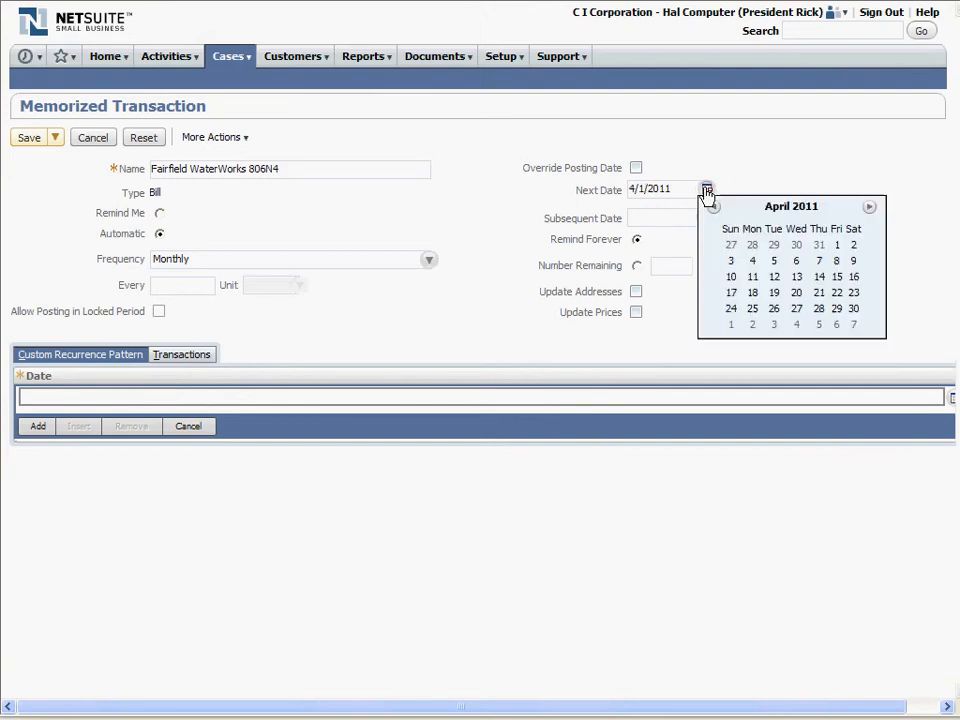
{"action": "left_click", "coordinate": [837, 245]}
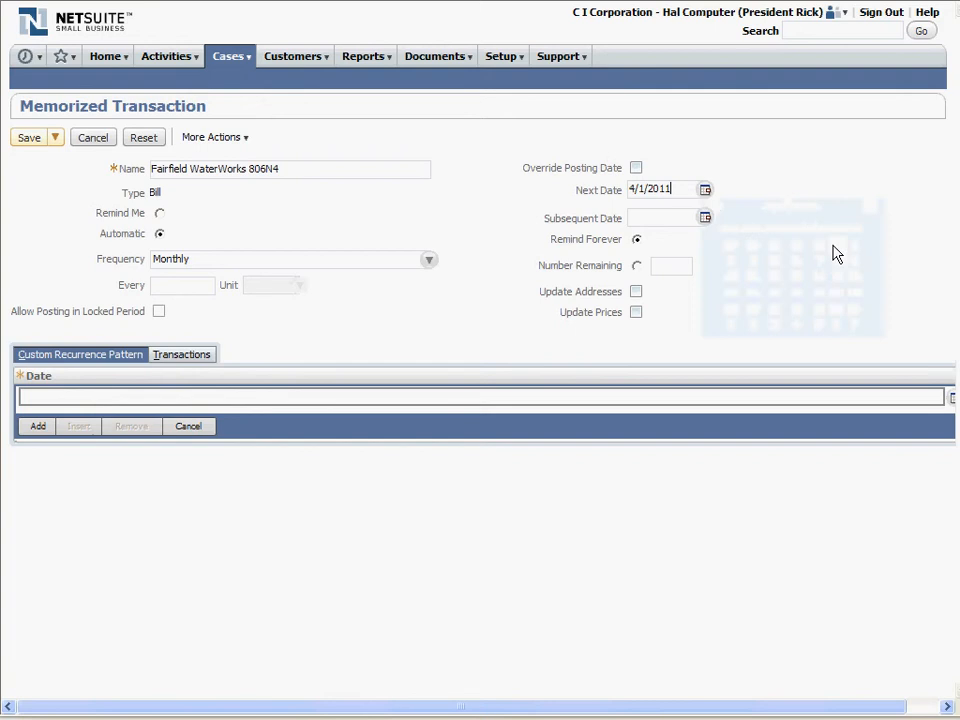
- Set the memorized transaction's subsequent date to 5/1/2011
{"action": "left_click", "coordinate": [706, 218]}
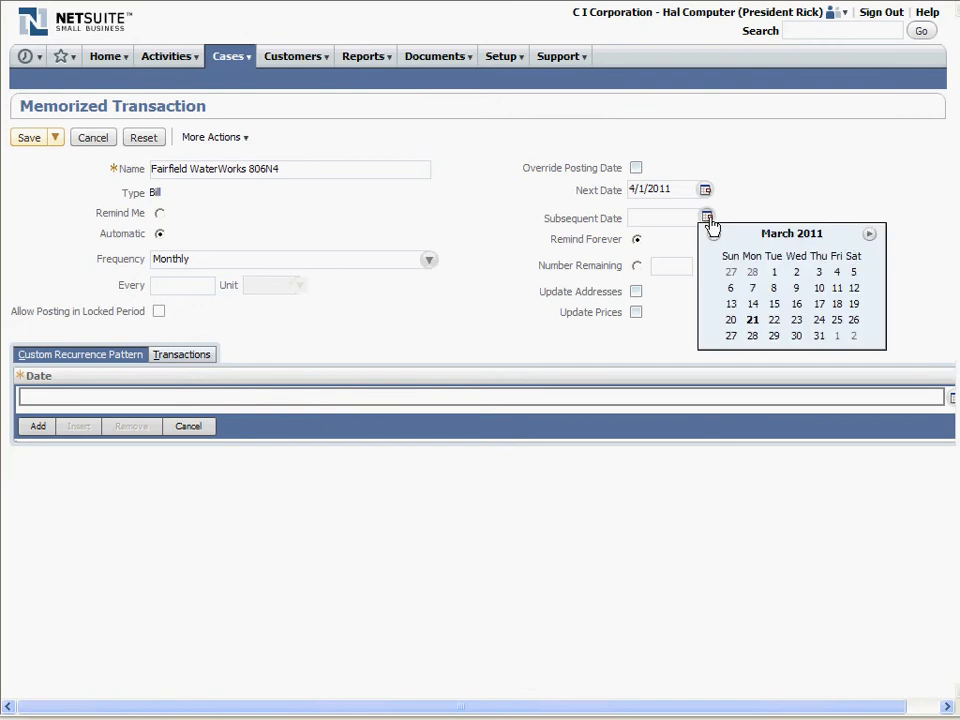
{"action": "left_click", "coordinate": [870, 236]}
{"action": "left_click", "coordinate": [870, 236]}
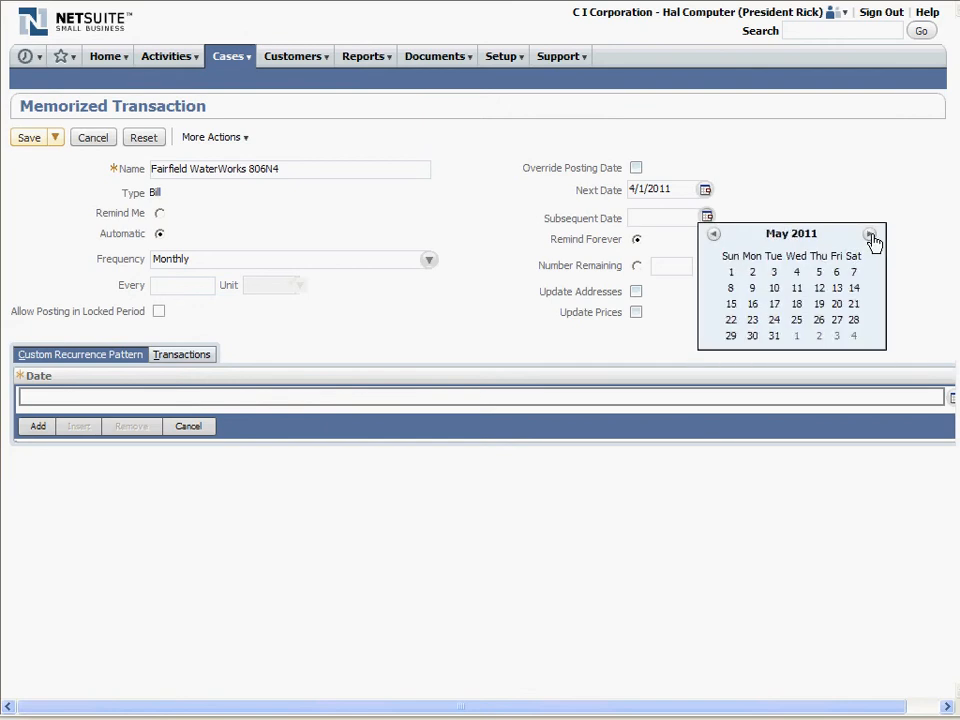
{"action": "left_click", "coordinate": [733, 272]}
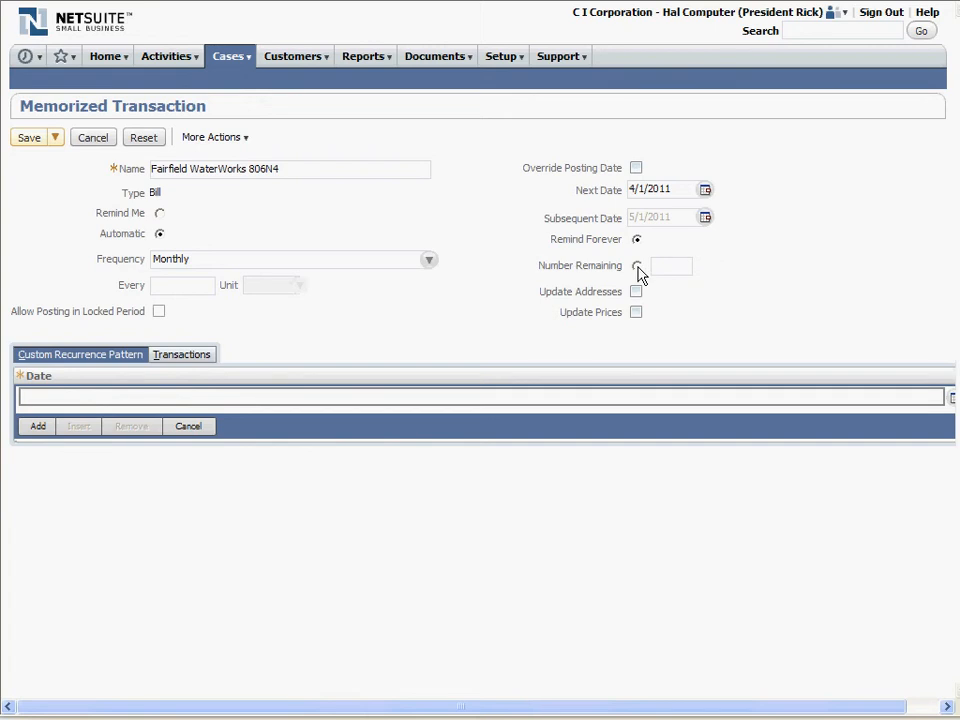
{"action": "left_click", "coordinate": [637, 266]}
{"action": "left_click", "coordinate": [665, 263]}
{"action": "type", "text": "10"}
{"action": "key", "text": "BackSpace"}
{"action": "key", "text": "BackSpace"}
{"action": "left_click", "coordinate": [637, 241]}
- Save the memorized transaction with automatic posting, and locate the Fairfield WaterWorks 806N4 entry in the Memorized Transactions list
{"action": "left_click", "coordinate": [638, 314]}
{"action": "left_click", "coordinate": [36, 145]}
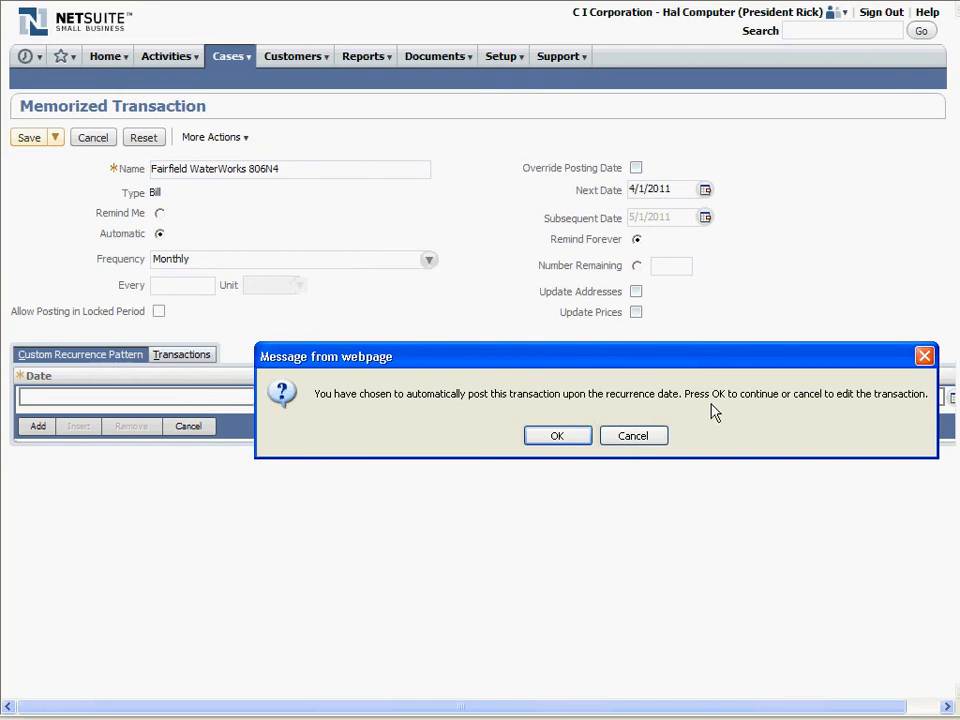
{"action": "left_click", "coordinate": [558, 440]}
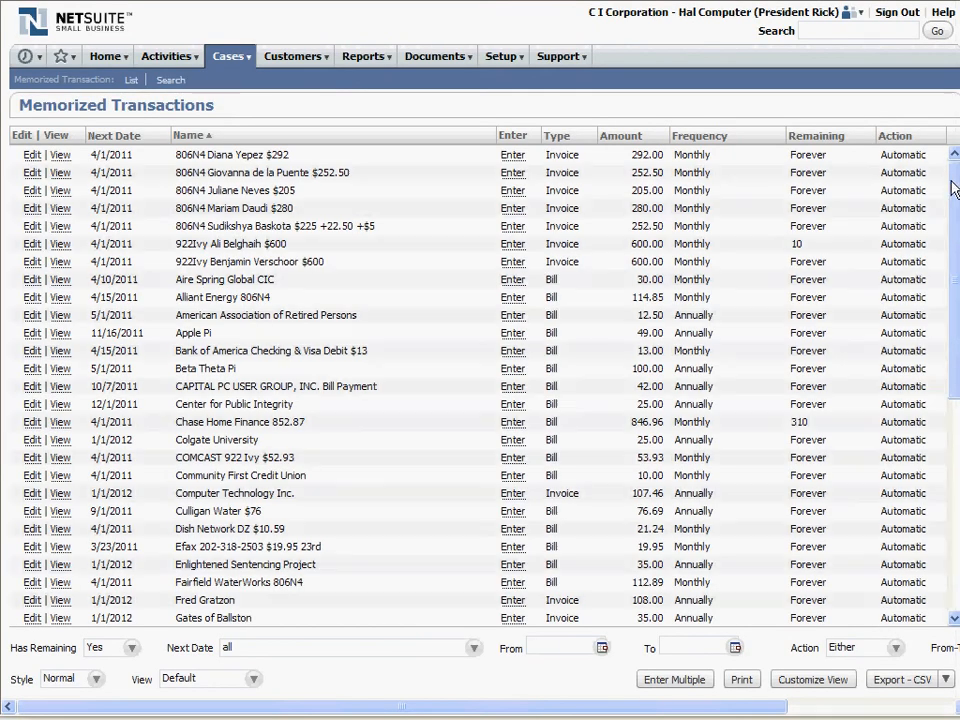
{"action": "scroll", "coordinate": [954, 190], "scroll_direction": "down", "scroll_amount": 5}
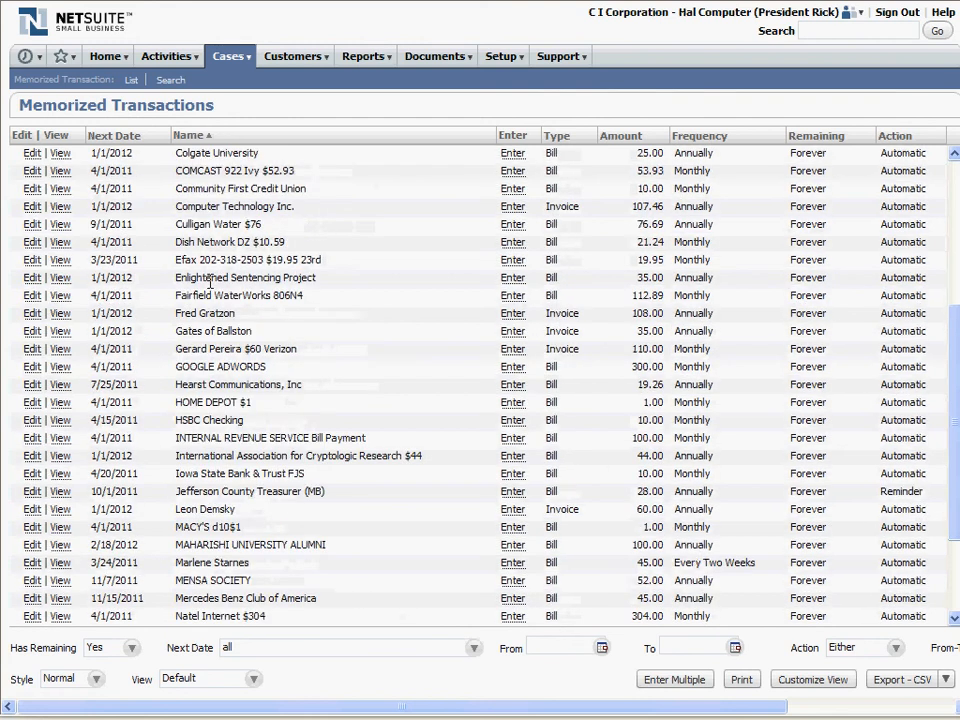
{"action": "left_click_drag", "start_coordinate": [176, 295], "coordinate": [284, 292]}
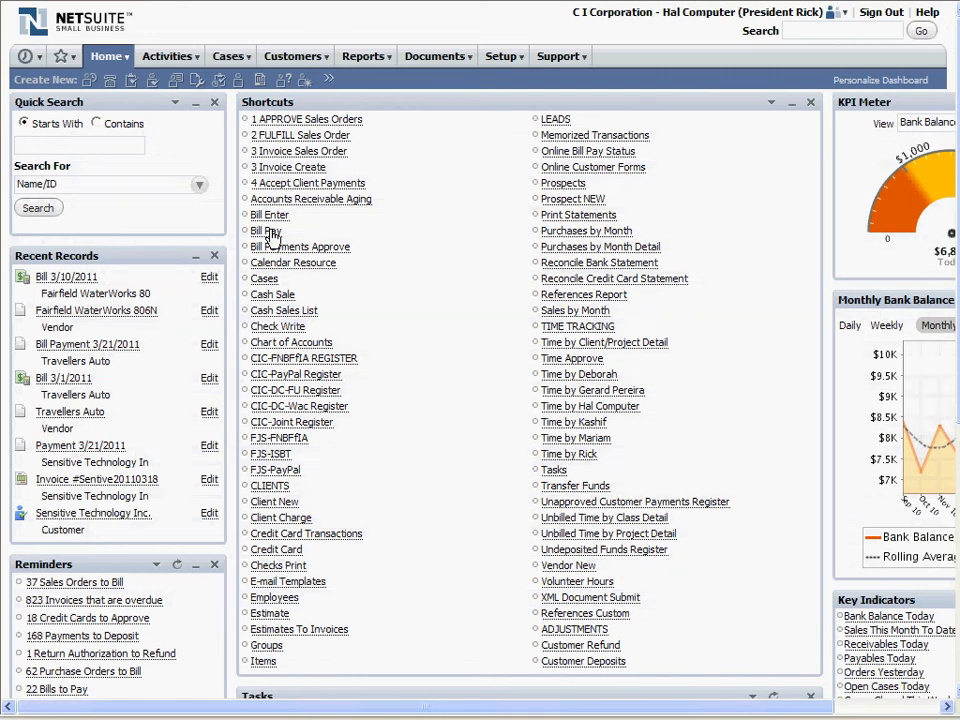
- Check the Bill Payments list for an open Fairfield WaterWorks bill
{"action": "left_click", "coordinate": [270, 233]}
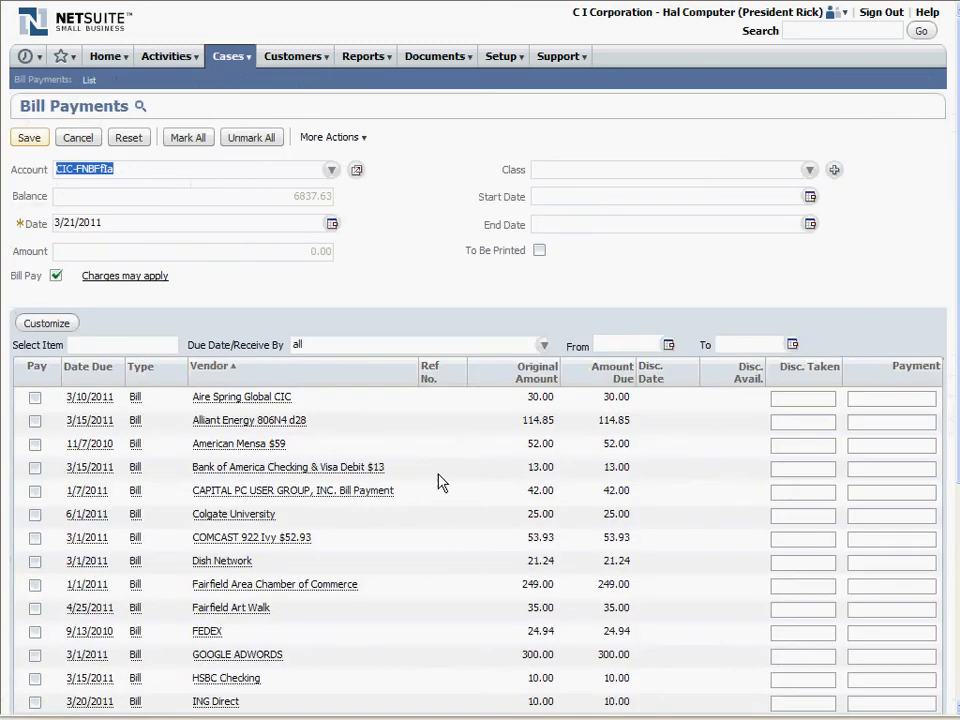
{"action": "scroll", "coordinate": [437, 483], "scroll_direction": "down", "scroll_amount": 3}
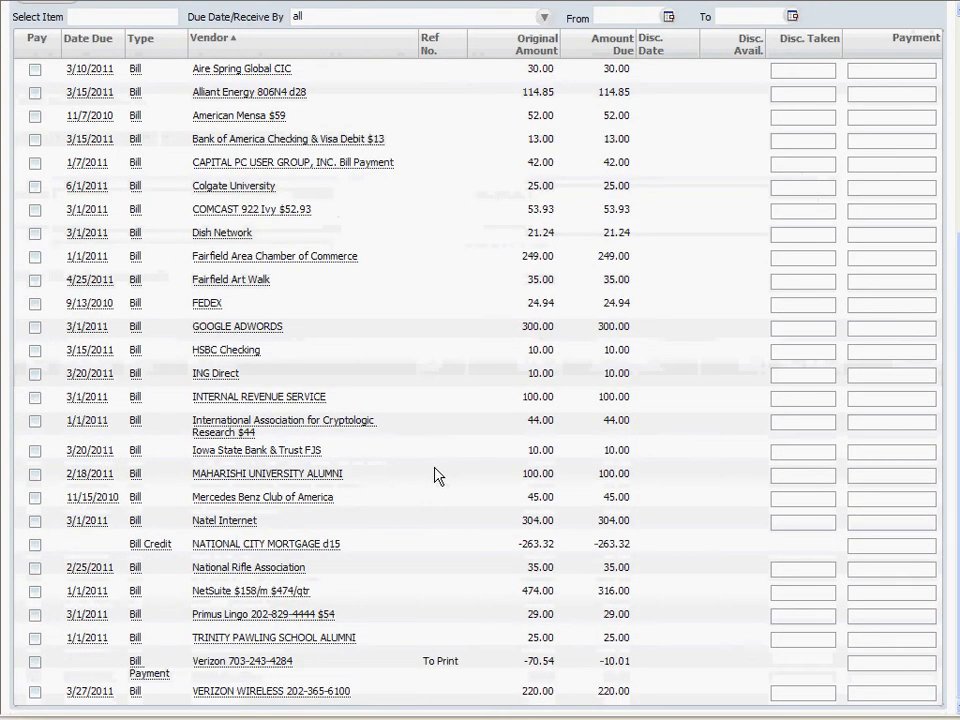
{"action": "scroll", "coordinate": [437, 476], "scroll_direction": "up", "scroll_amount": 3}
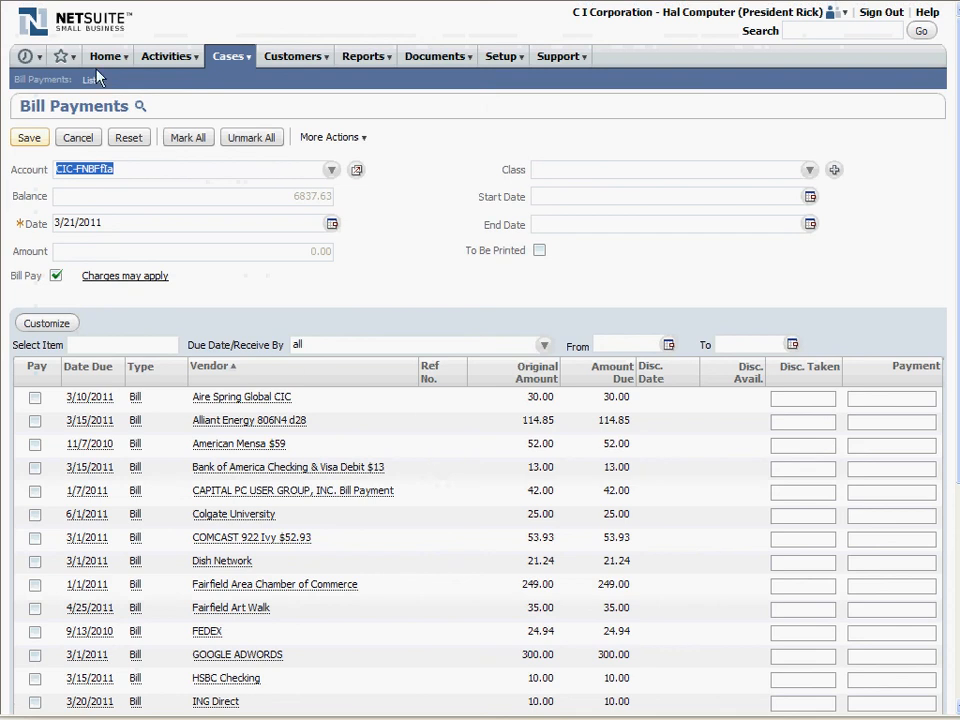
{"action": "mouse_move", "coordinate": [92, 62]}
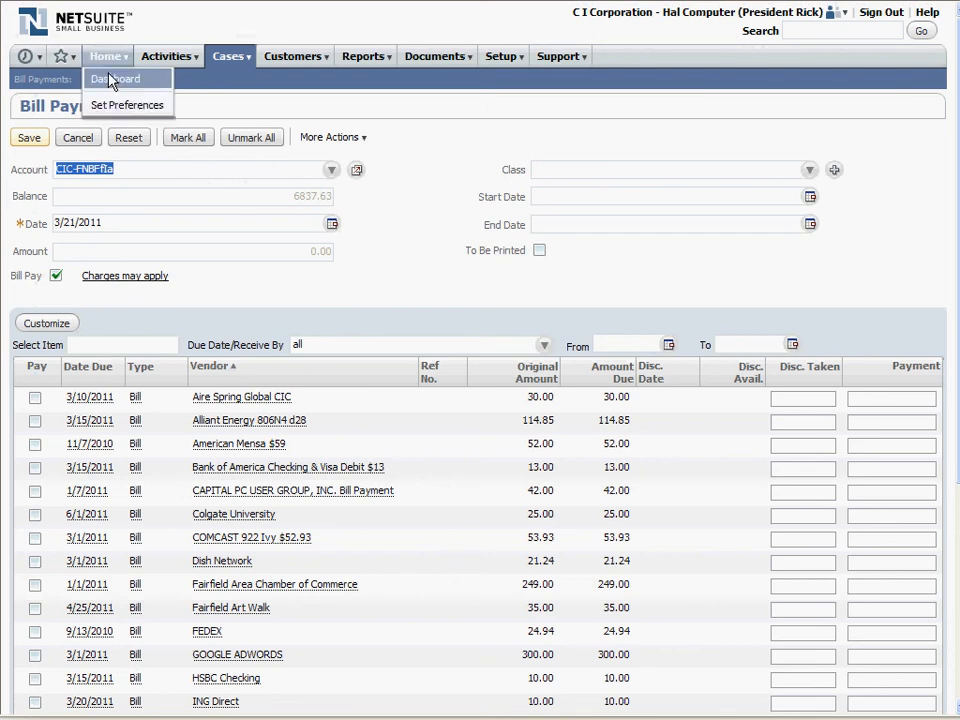
{"action": "left_click", "coordinate": [110, 78]}
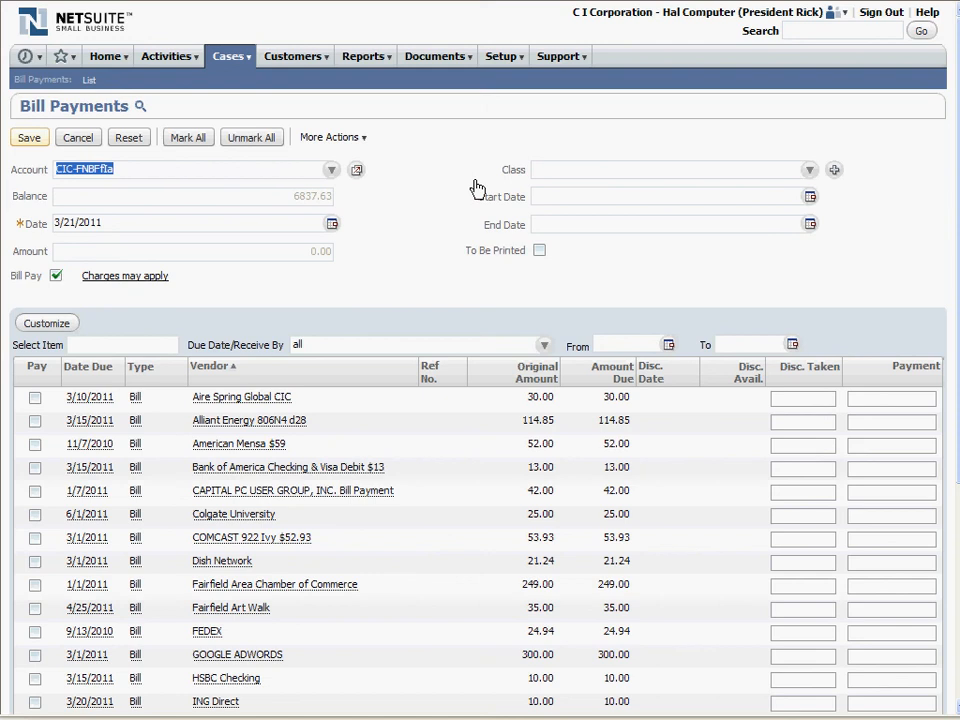
- Return to the Memorized Transactions list and open a new bill from the Fairfield WaterWorks 806N4 entry
{"action": "key", "text": "alt+Left"}
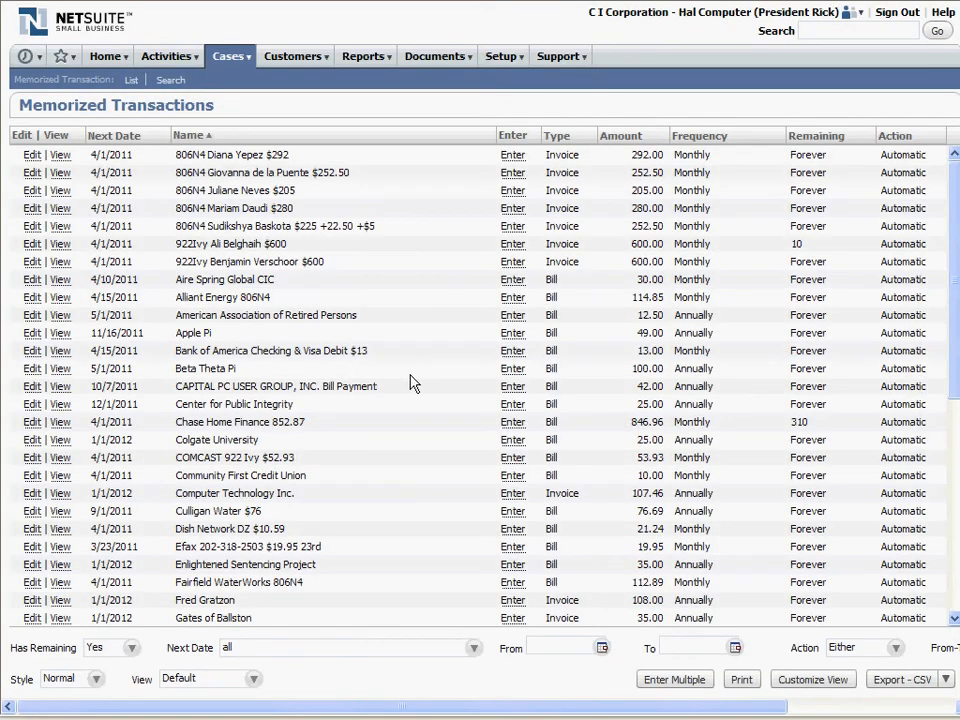
{"action": "scroll", "coordinate": [414, 380], "scroll_direction": "down", "scroll_amount": 4}
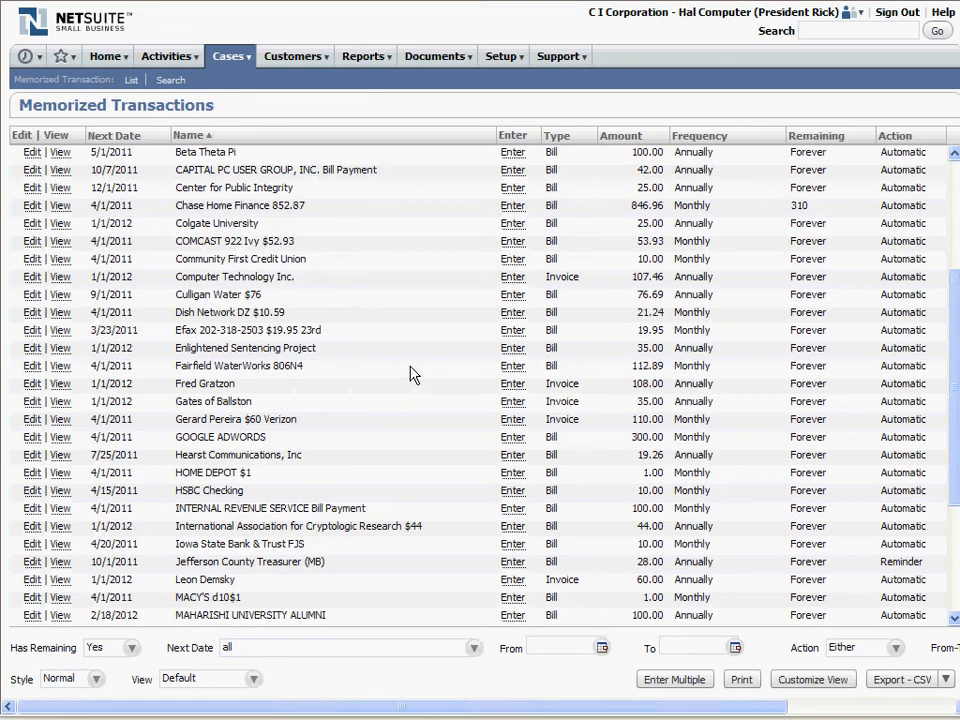
{"action": "scroll", "coordinate": [414, 375], "scroll_direction": "down", "scroll_amount": 1}
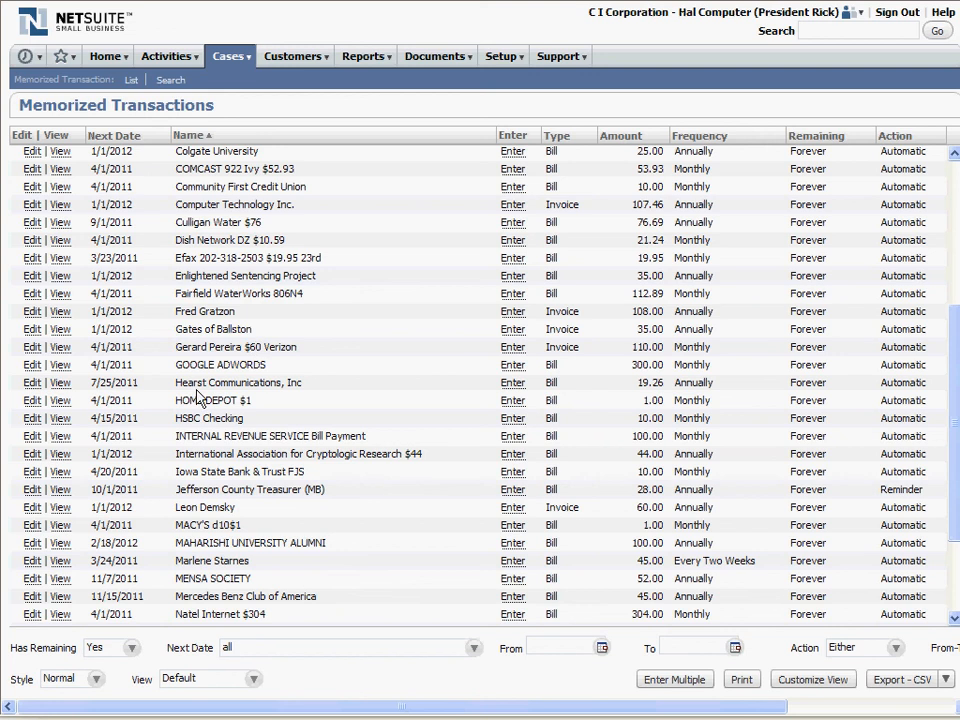
{"action": "scroll", "coordinate": [236, 450], "scroll_direction": "down", "scroll_amount": 2}
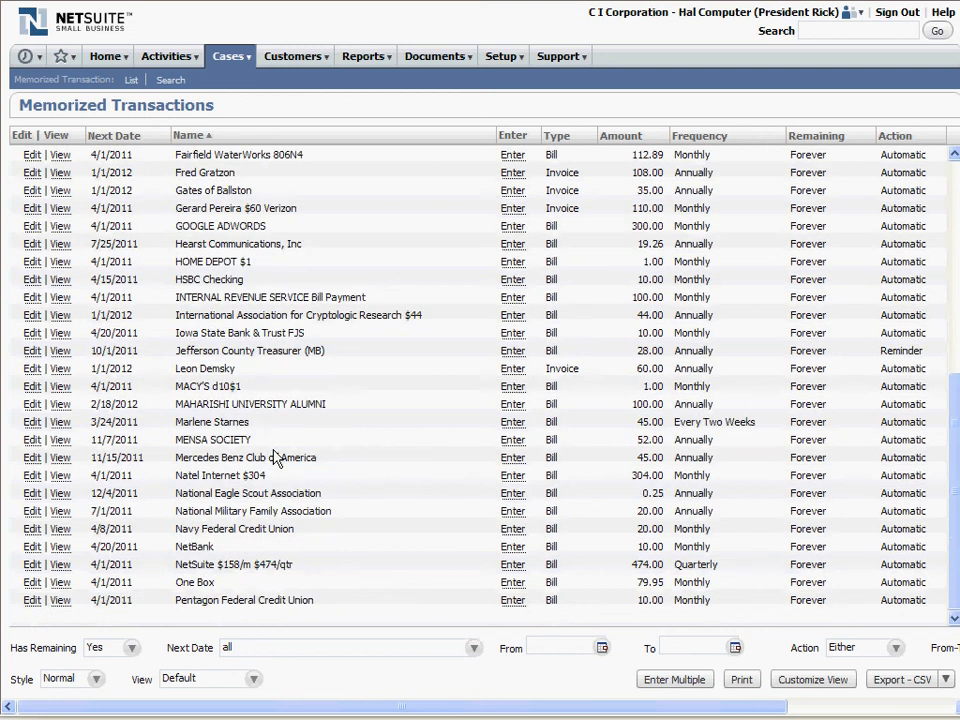
{"action": "scroll", "coordinate": [274, 454], "scroll_direction": "up", "scroll_amount": 1}
{"action": "scroll", "coordinate": [277, 455], "scroll_direction": "up", "scroll_amount": 2}
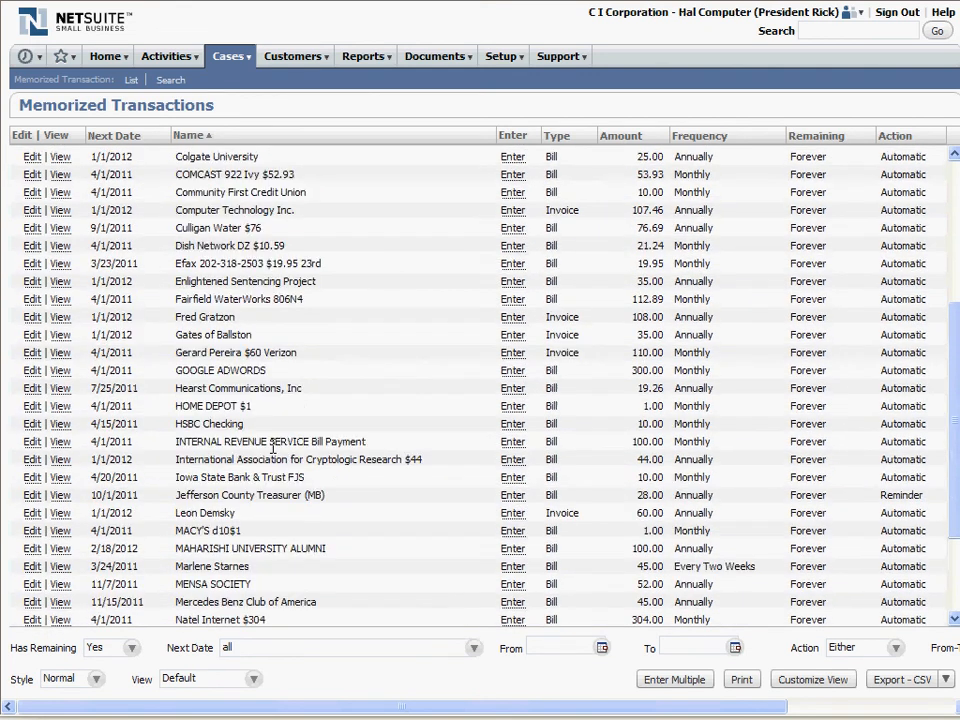
{"action": "left_click_drag", "start_coordinate": [209, 371], "coordinate": [303, 372]}
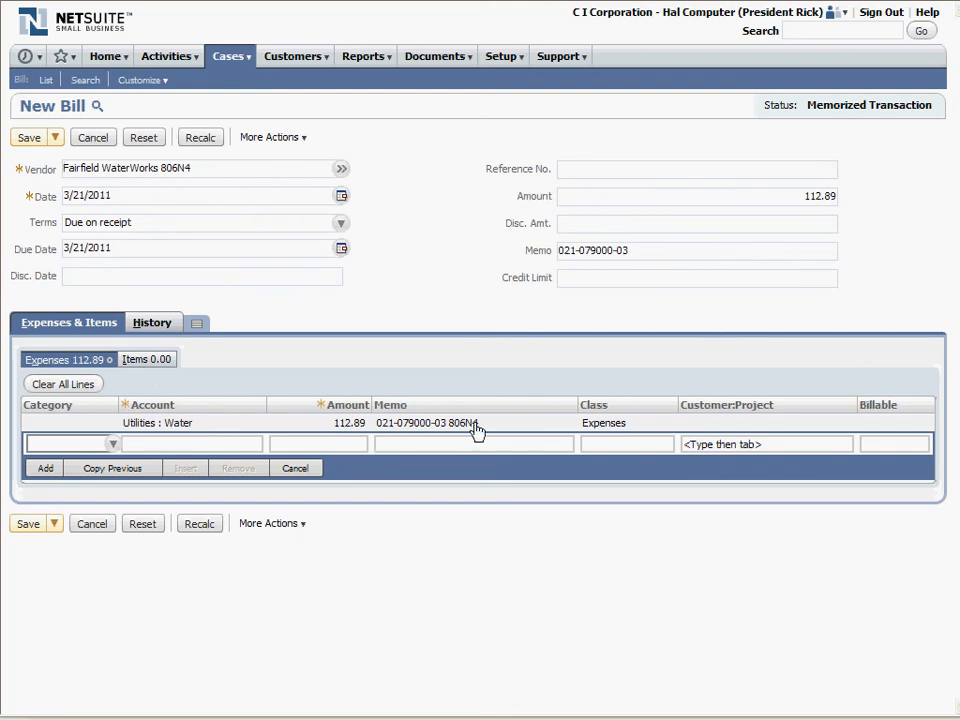
- Save the new Fairfield WaterWorks 806N4 bill and open the Bill Pay shortcut
{"action": "left_click", "coordinate": [30, 140]}
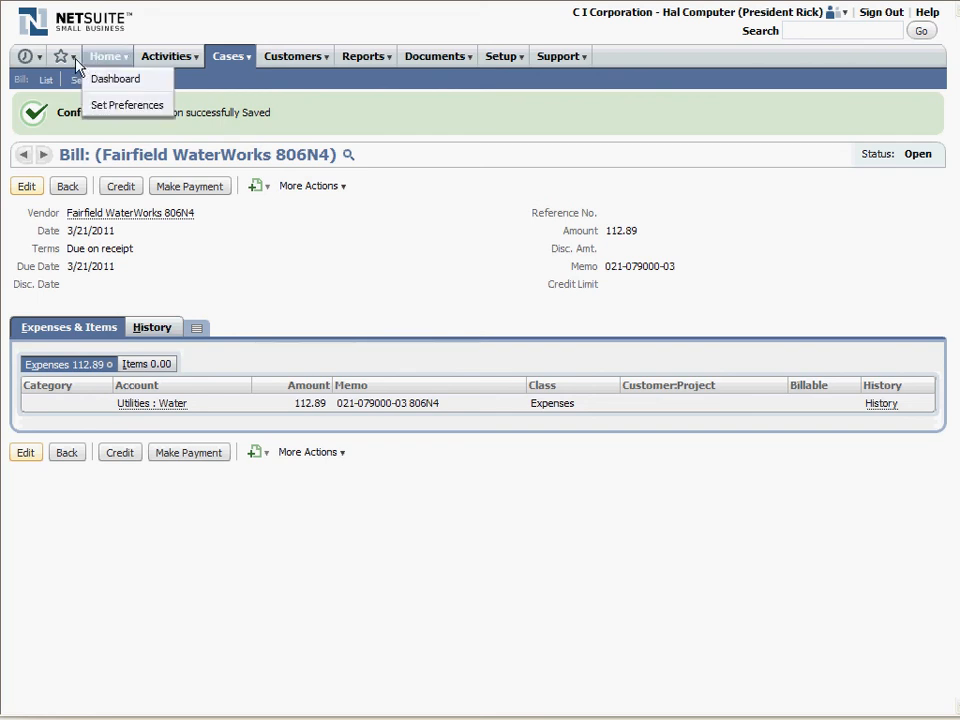
{"action": "mouse_move", "coordinate": [64, 58]}
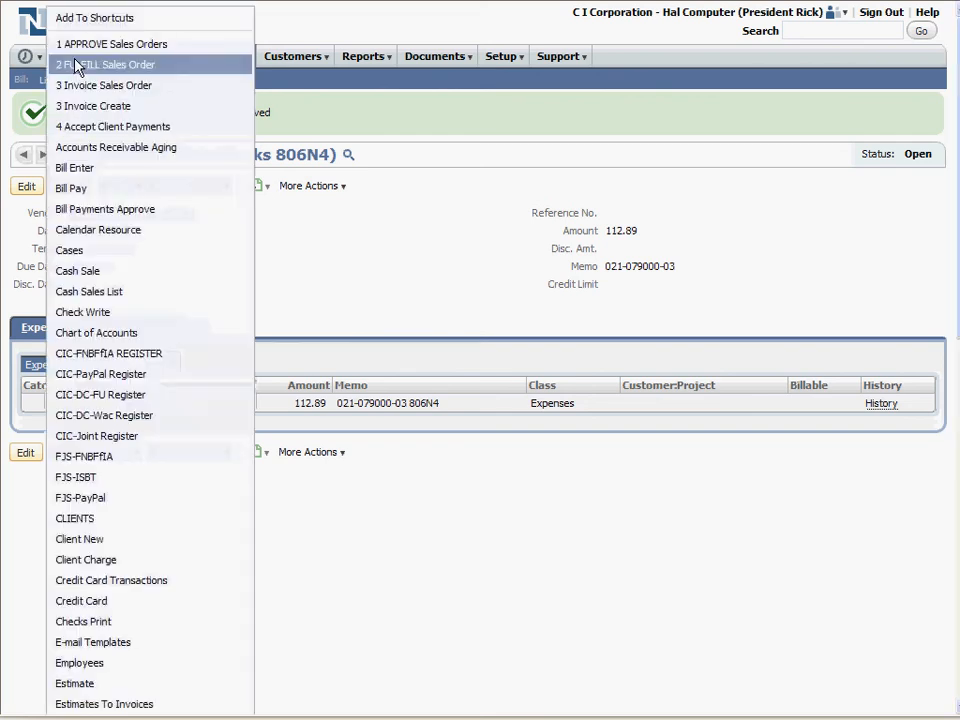
{"action": "left_click", "coordinate": [104, 190]}
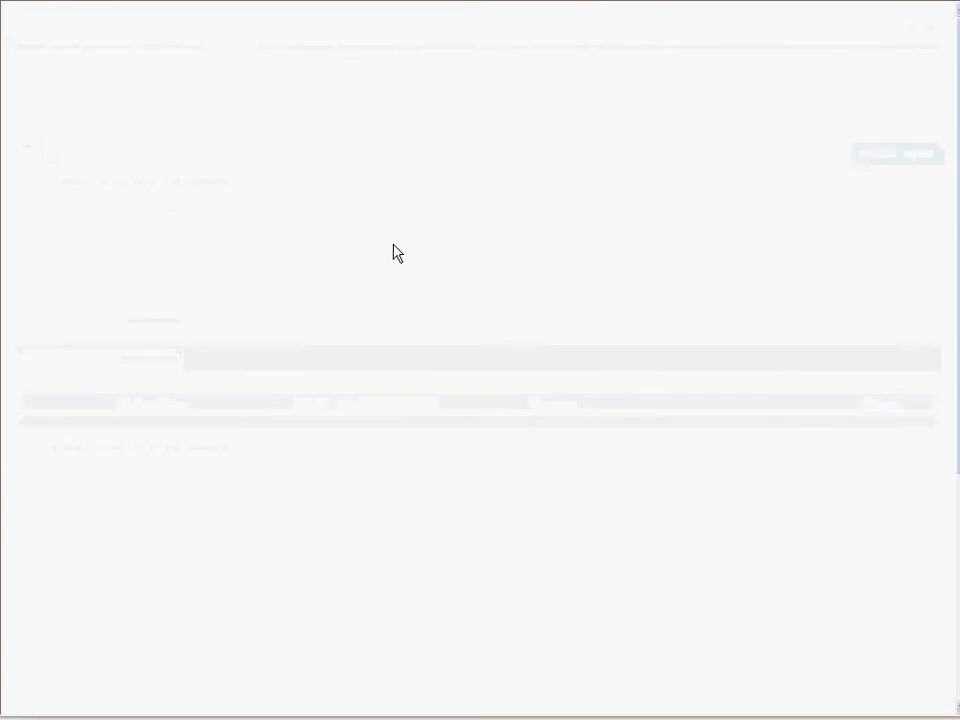
- Select the Fairfield WaterWorks 806N4 bill due 3/21/2011 for payment and save the online bill payment from the CIC-FNBFfIa account
{"action": "scroll", "coordinate": [450, 535], "scroll_direction": "down", "scroll_amount": 2}
{"action": "scroll", "coordinate": [278, 265], "scroll_direction": "down", "scroll_amount": 7}
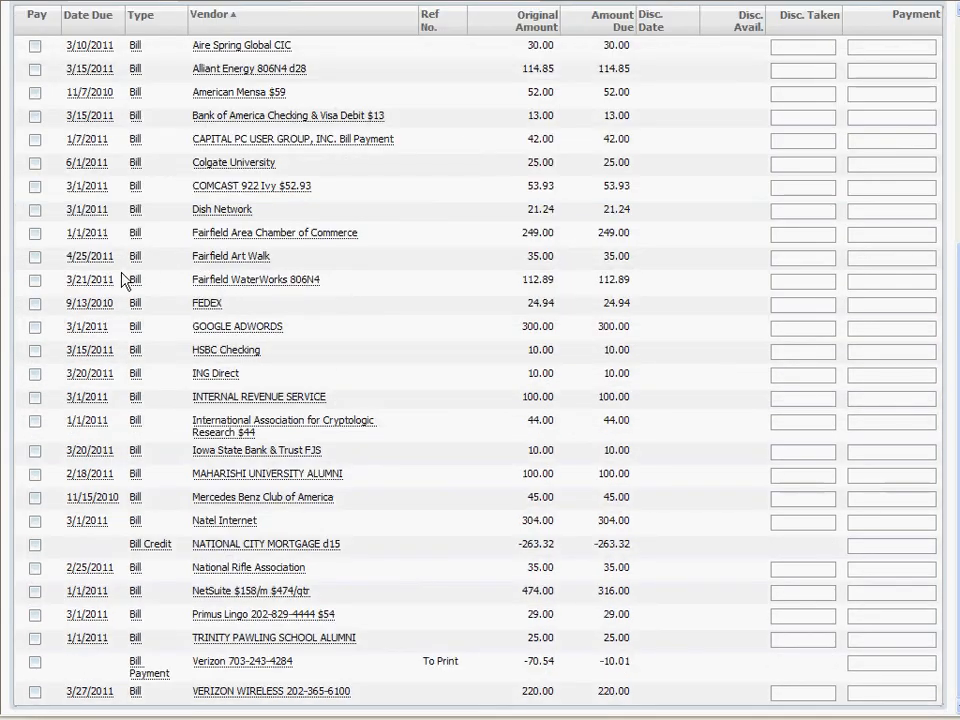
{"action": "left_click", "coordinate": [35, 281]}
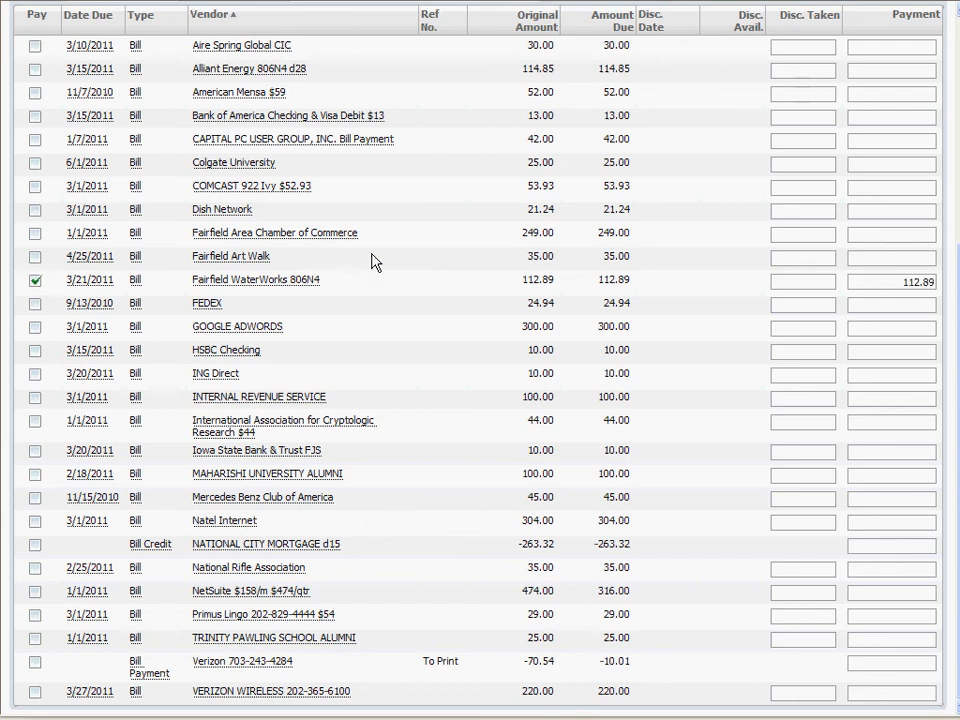
{"action": "scroll", "coordinate": [372, 262], "scroll_direction": "up", "scroll_amount": 10}
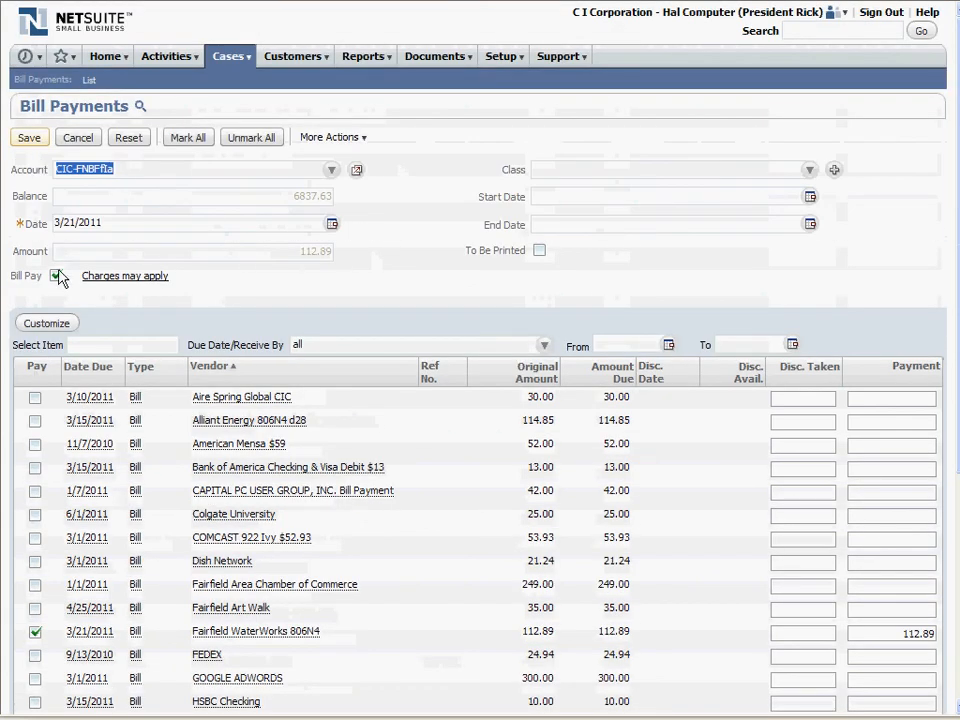
{"action": "left_click", "coordinate": [29, 137]}
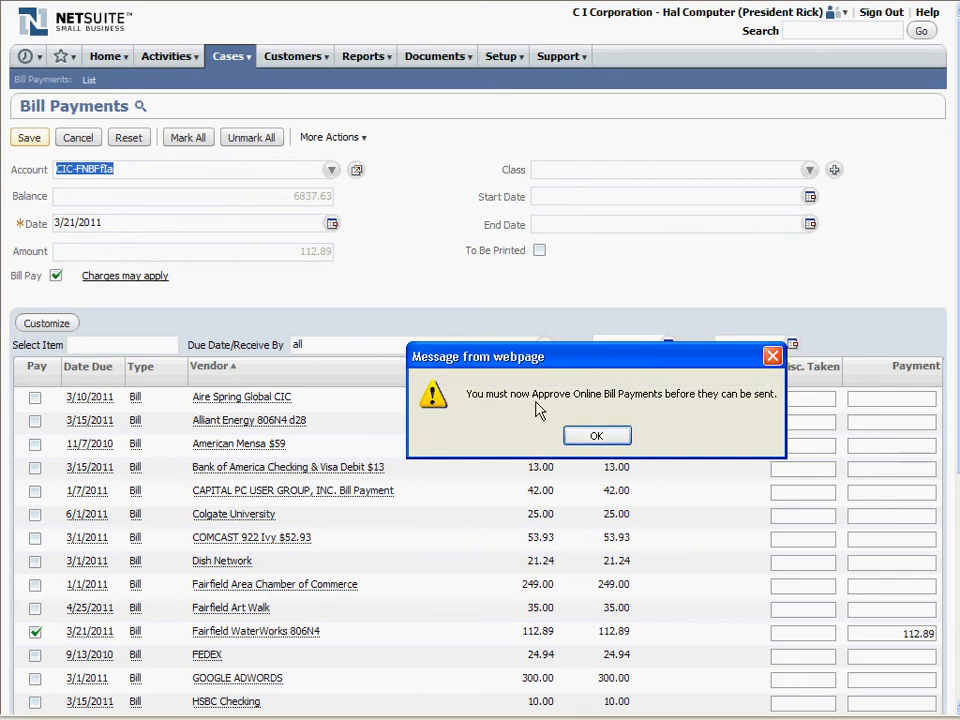
{"action": "left_click", "coordinate": [594, 437]}
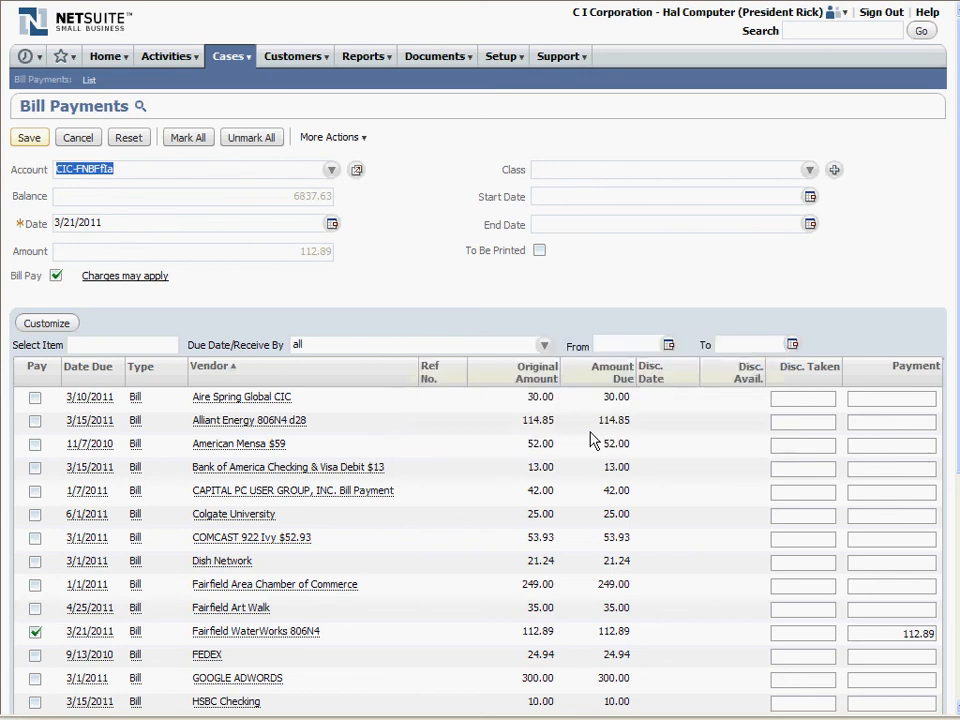